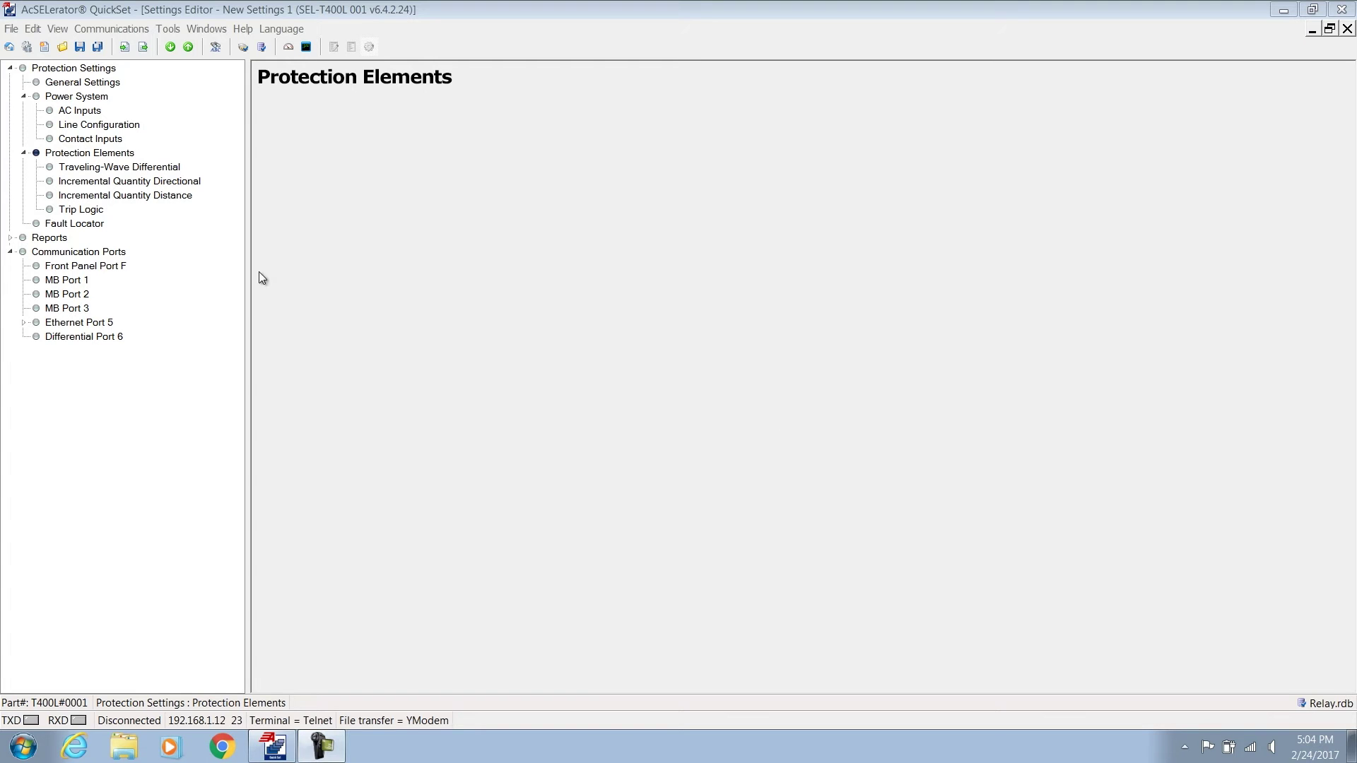
Confirm the fault locator keeps TRIP as its trigger and 0.000 cable propagation time, then go to SER Points and Chatter Criteria.
left_click(89, 225)
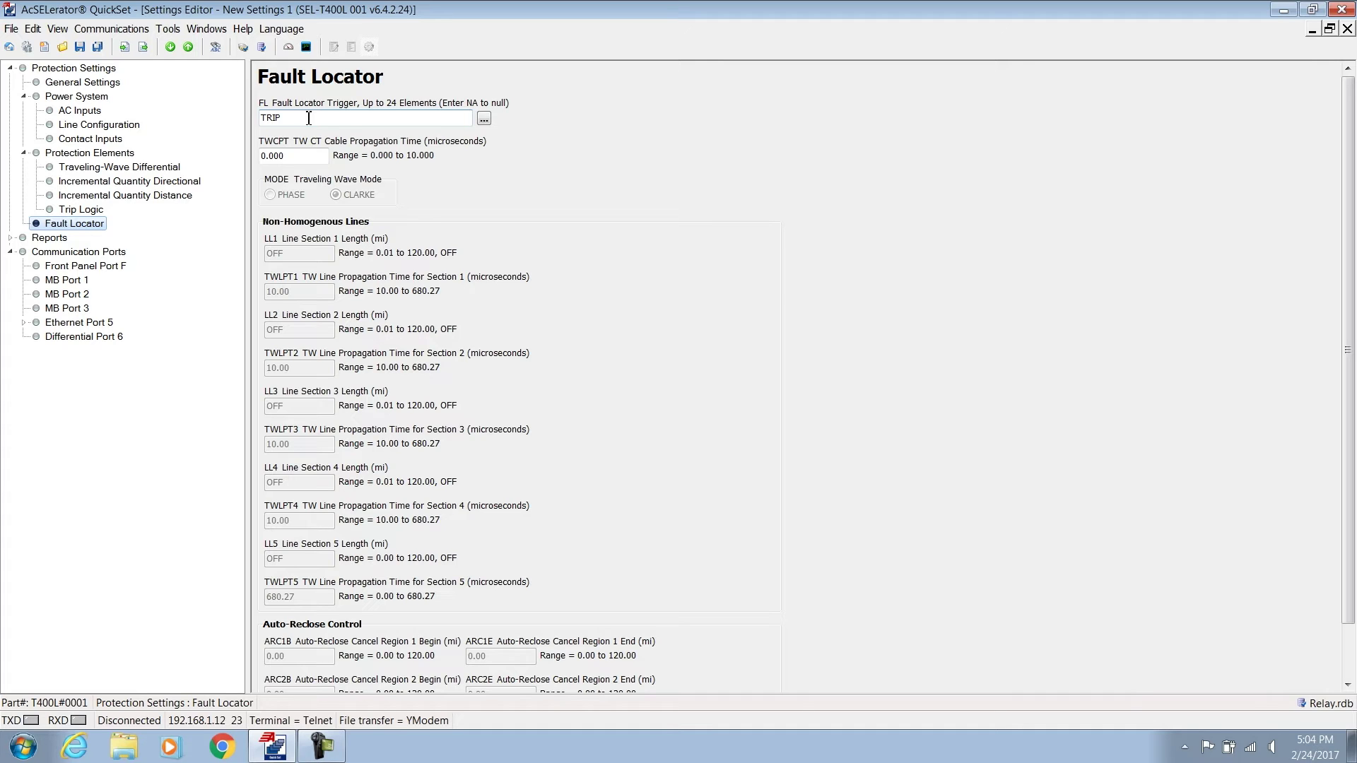
left_click_drag(309, 118, 253, 117)
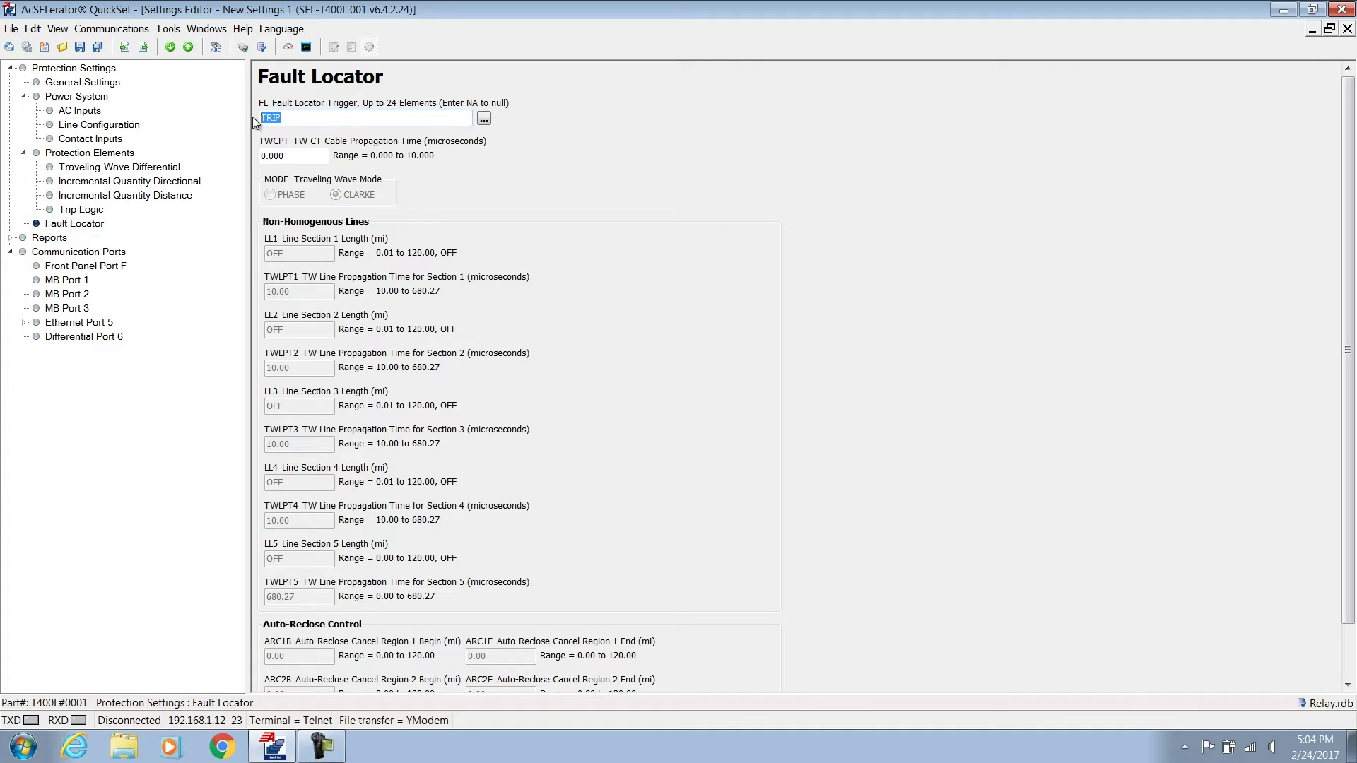
left_click(293, 118)
left_click(312, 162)
double_click(299, 157)
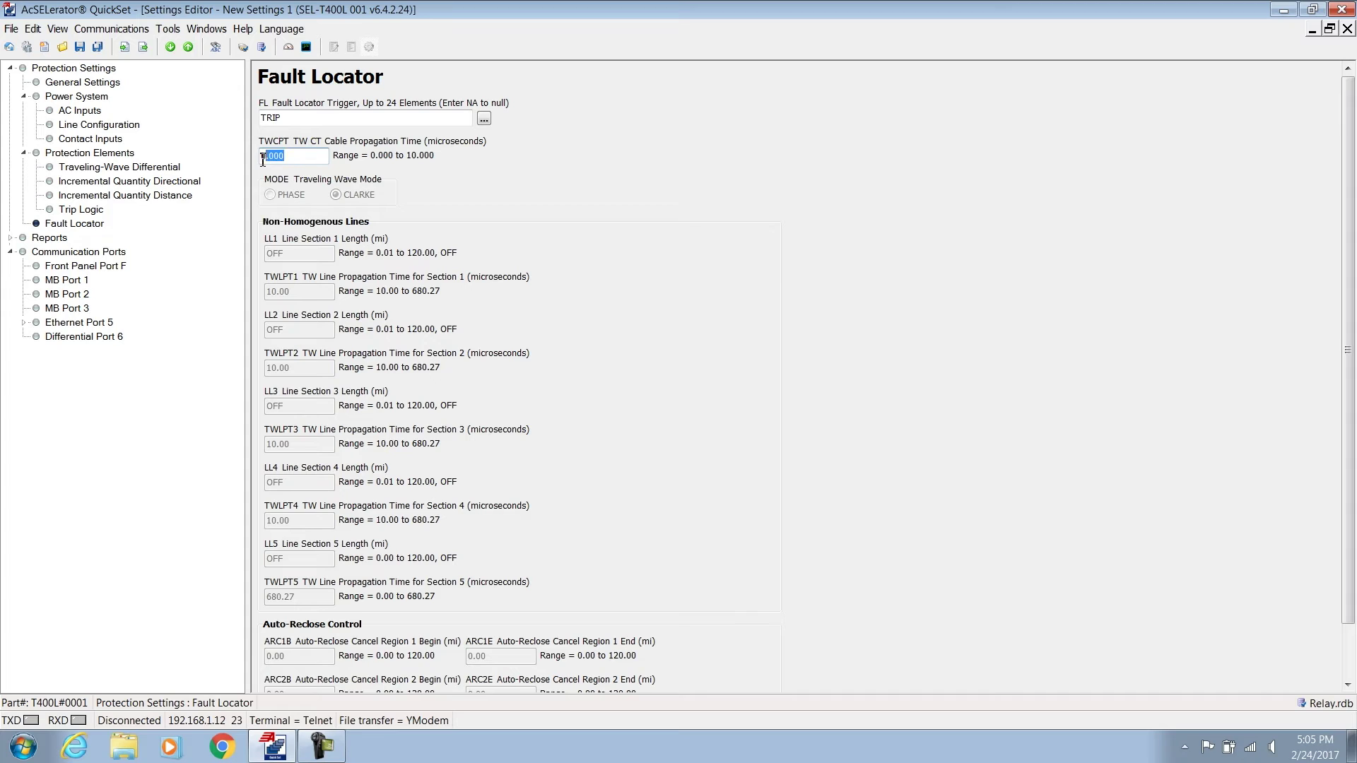
left_click(299, 157)
left_click(10, 238)
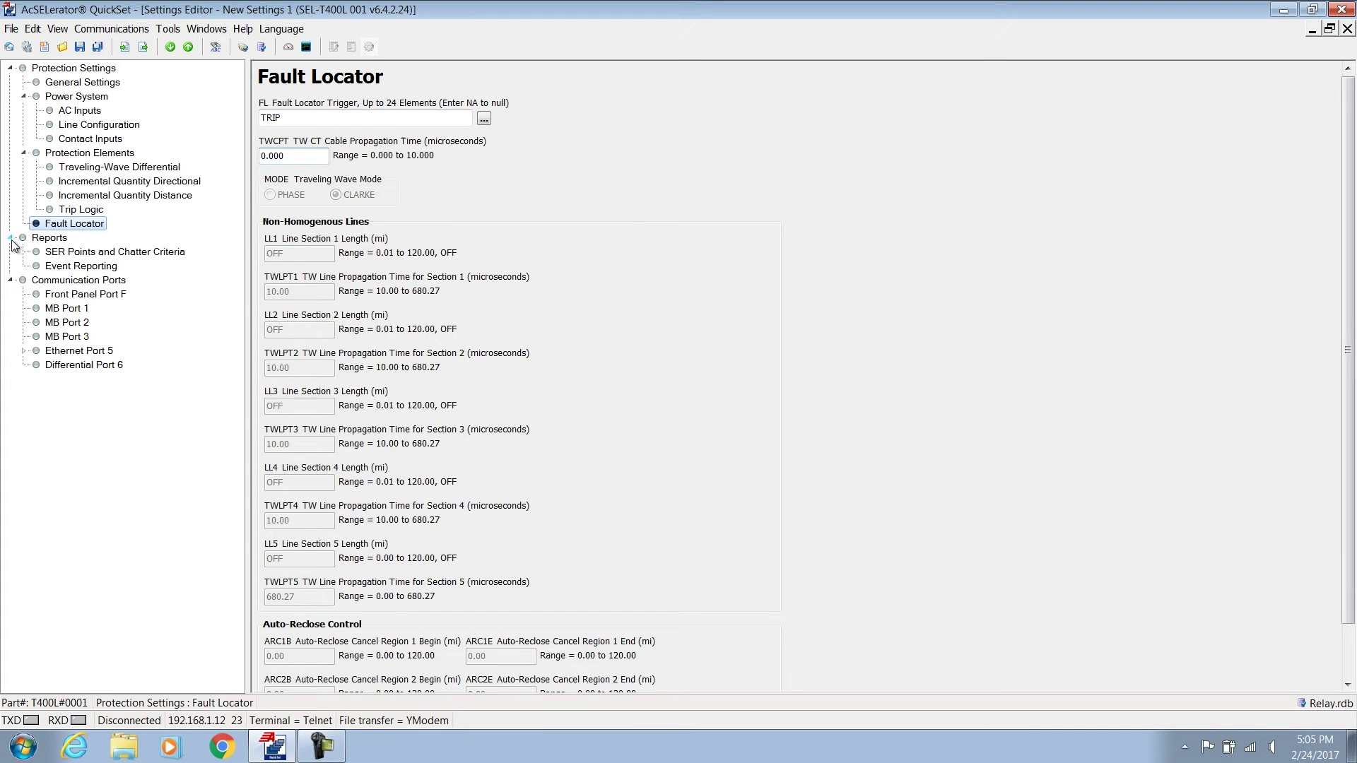
left_click(89, 254)
Enter TD21P, TD21G, TW87, TD32F, TW32F as SER1 and PT87LA–LC, PTRXA–C, DTRXA–C, DT87L elements as SER2.
left_click(507, 140)
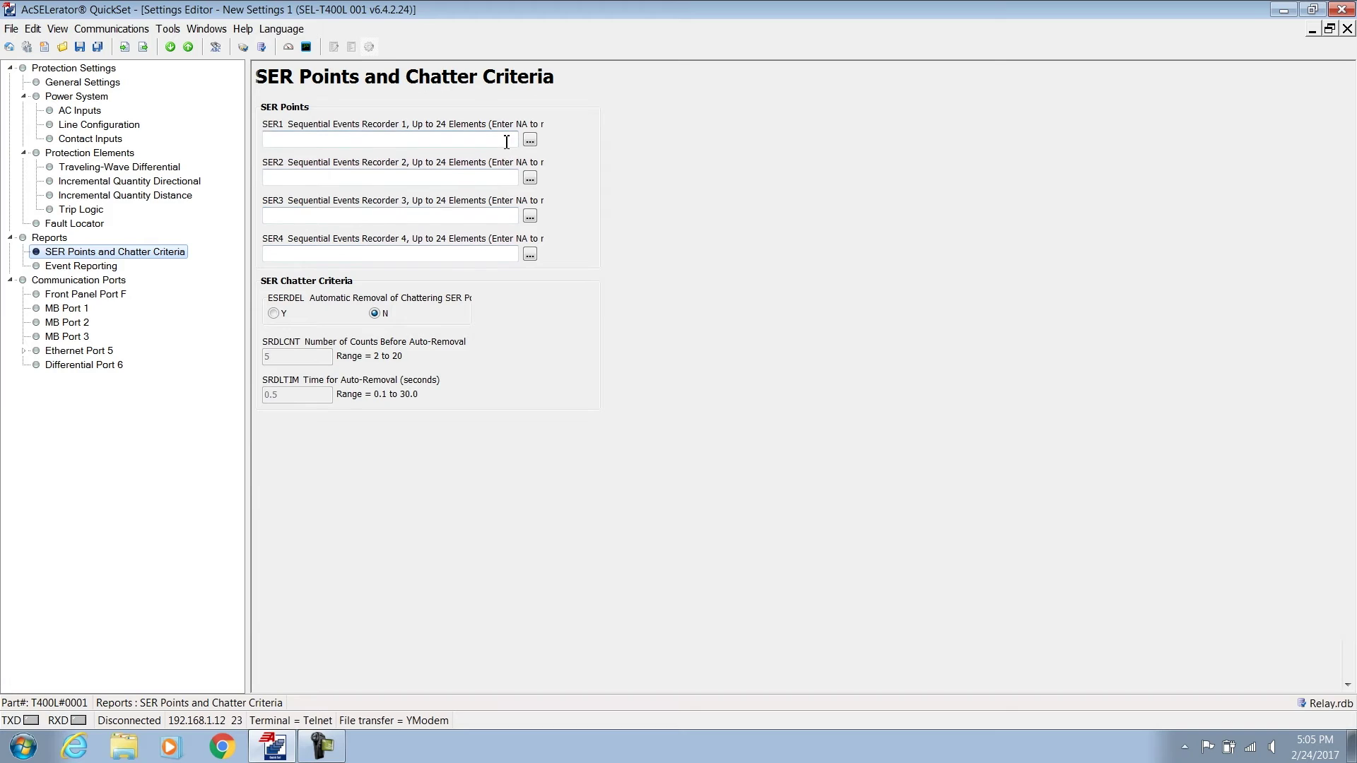
left_click(507, 141)
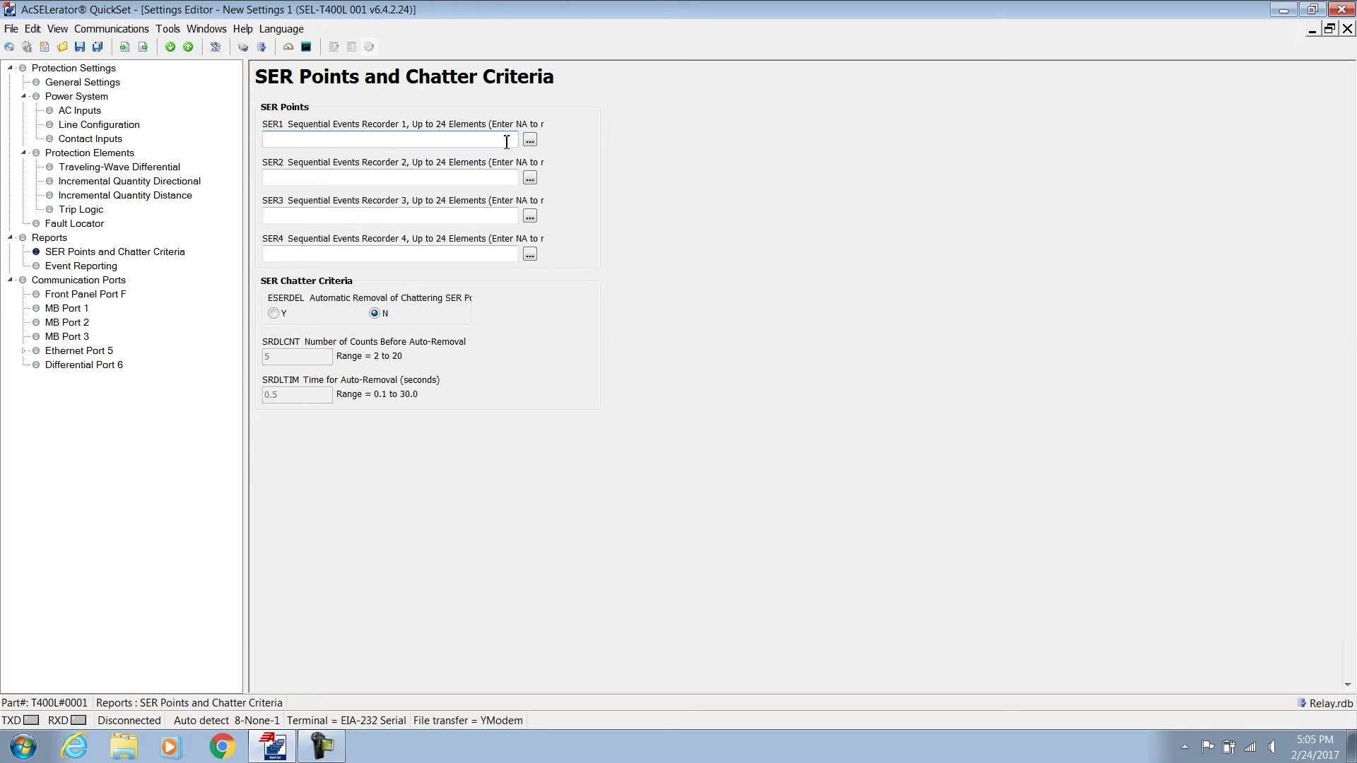
type("TD")
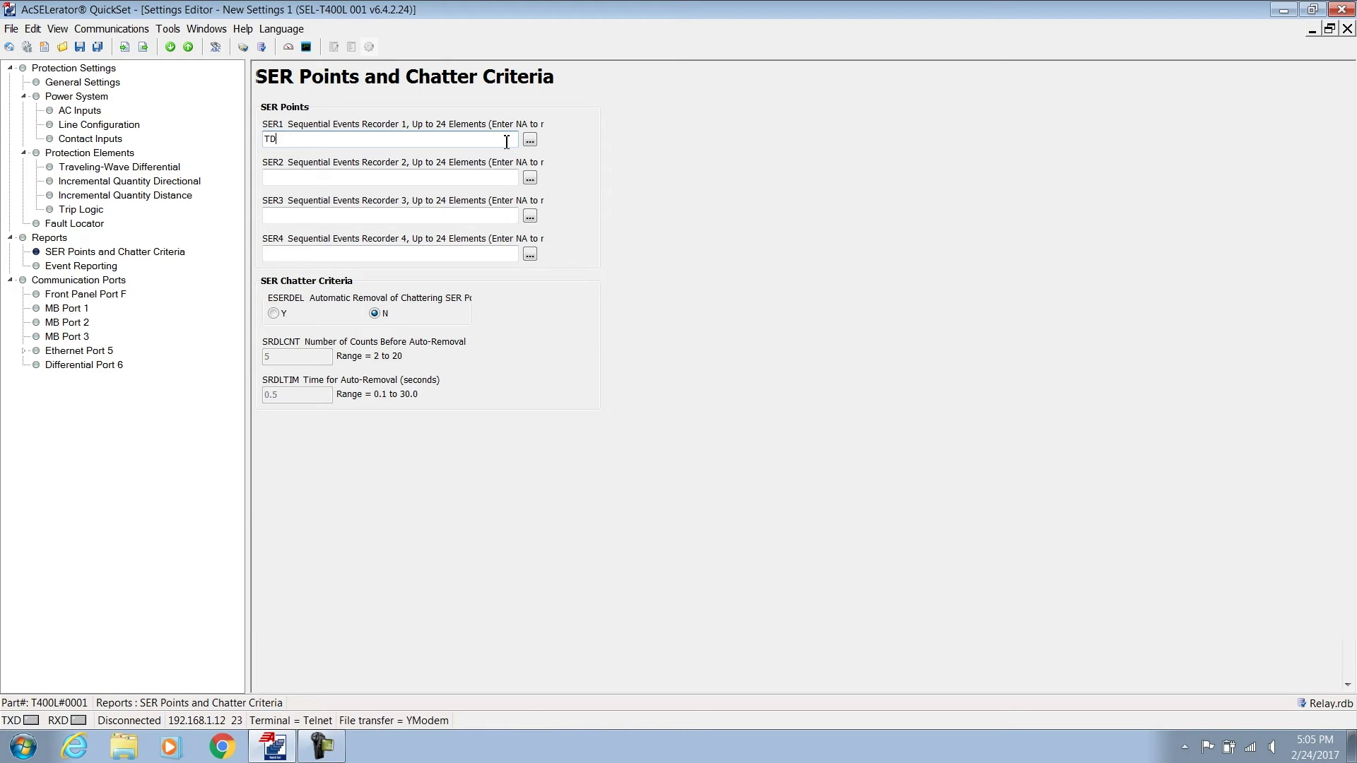
type("21P, TD21G, TW87, TD32F, TW32F")
left_click(476, 178)
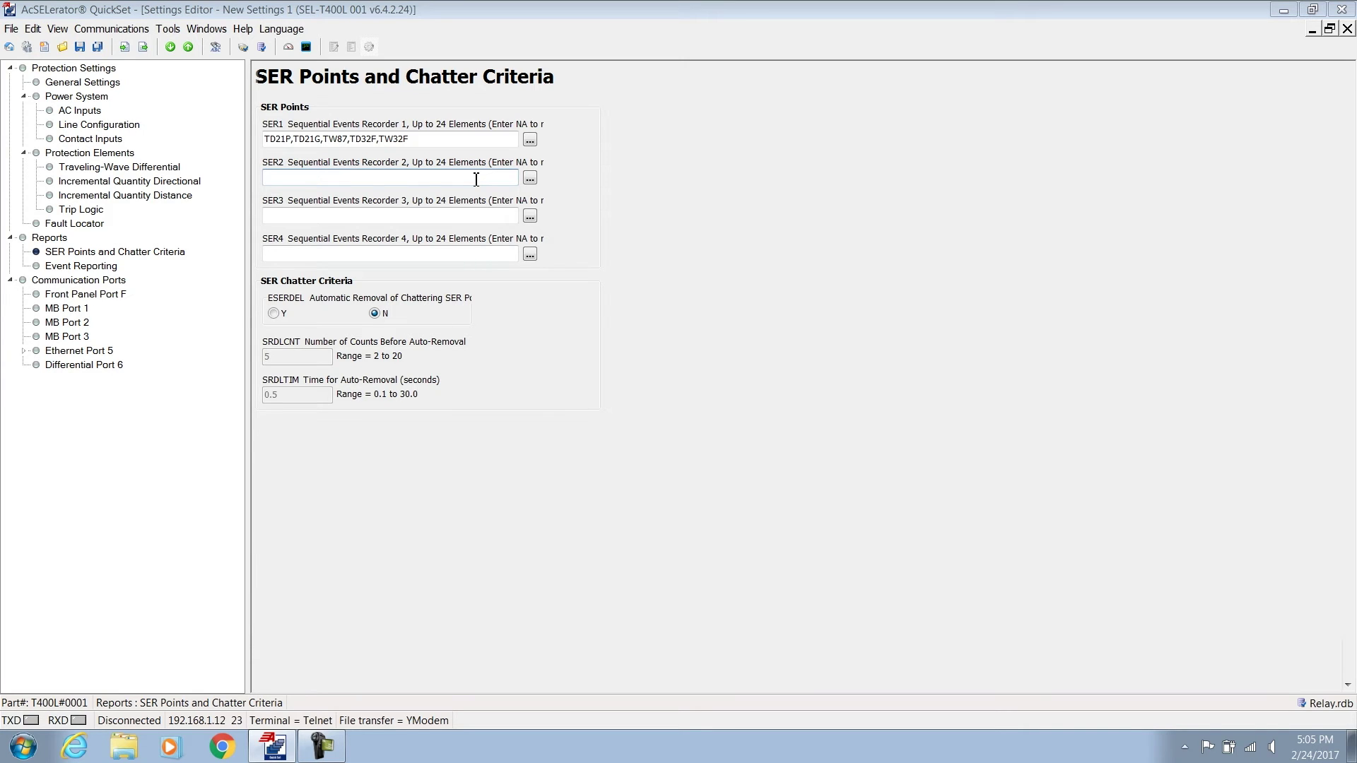
type("PT87LA, PT87LB, PT87LC, PTRXA, PTRXB, PTRX")
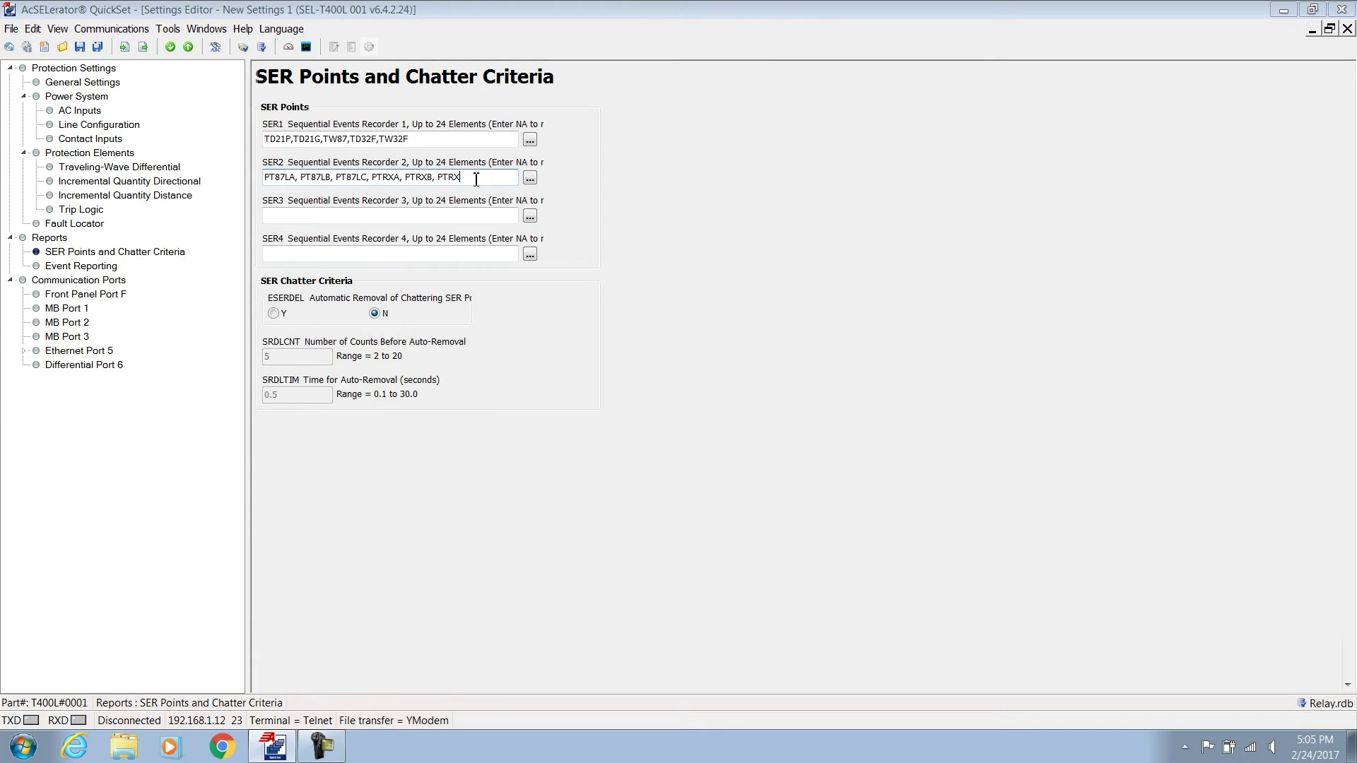
type("C, DTRXA, DT")
type("RXB, ")
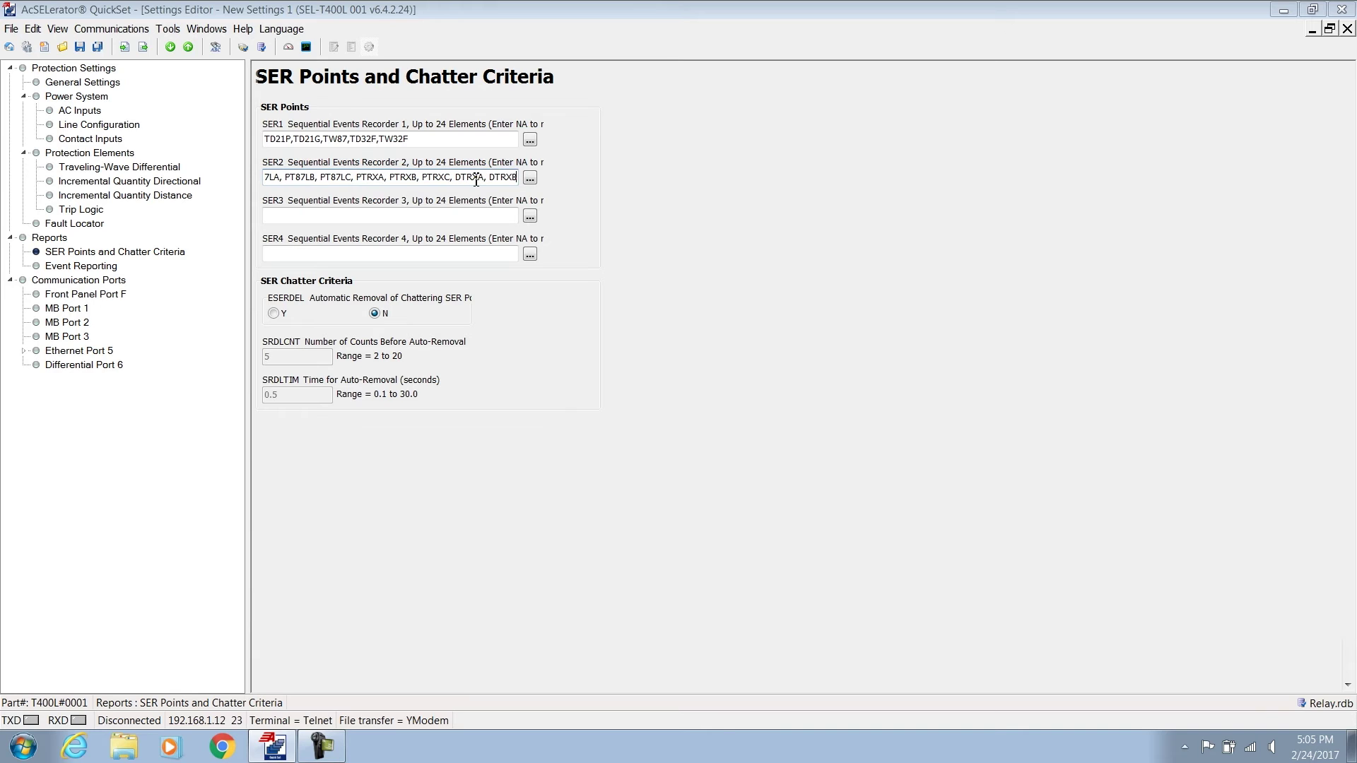
type("DTRXC, DT8")
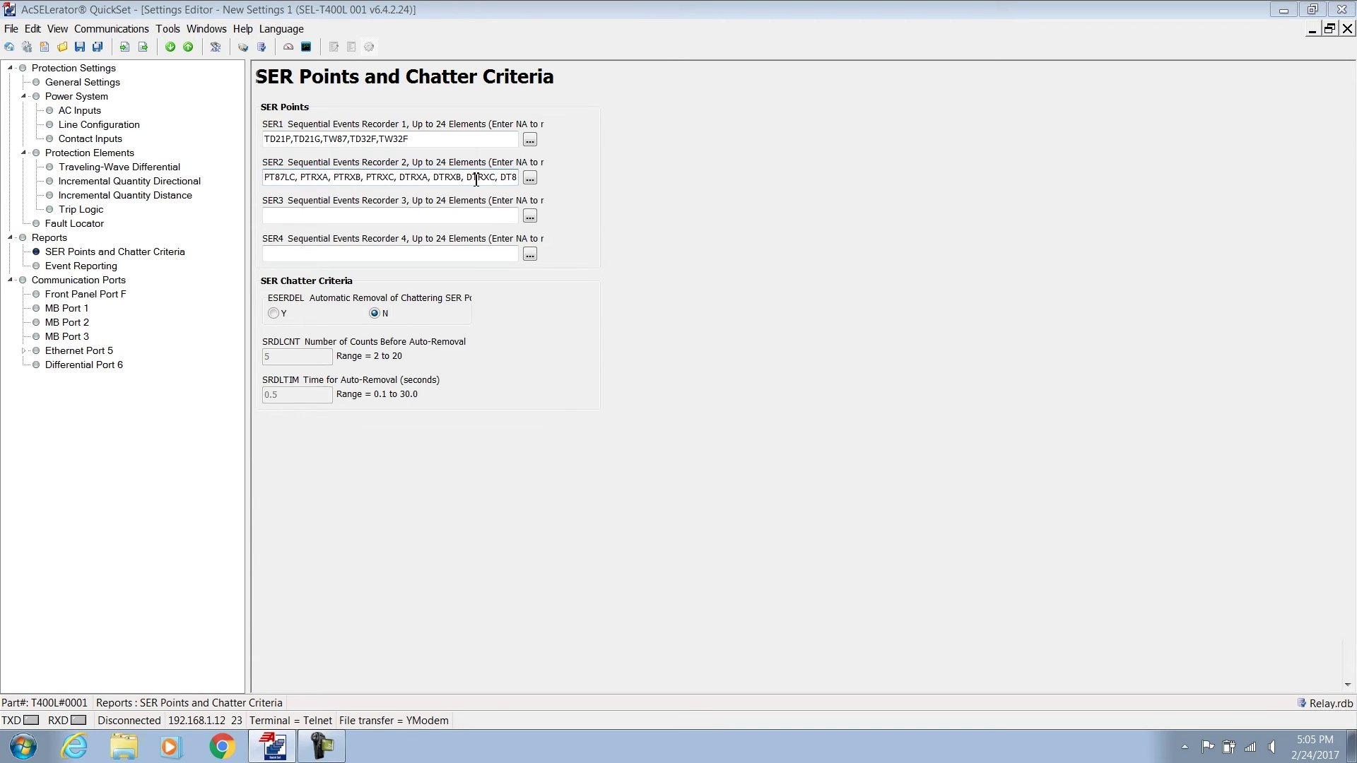
type("7LA, DT87")
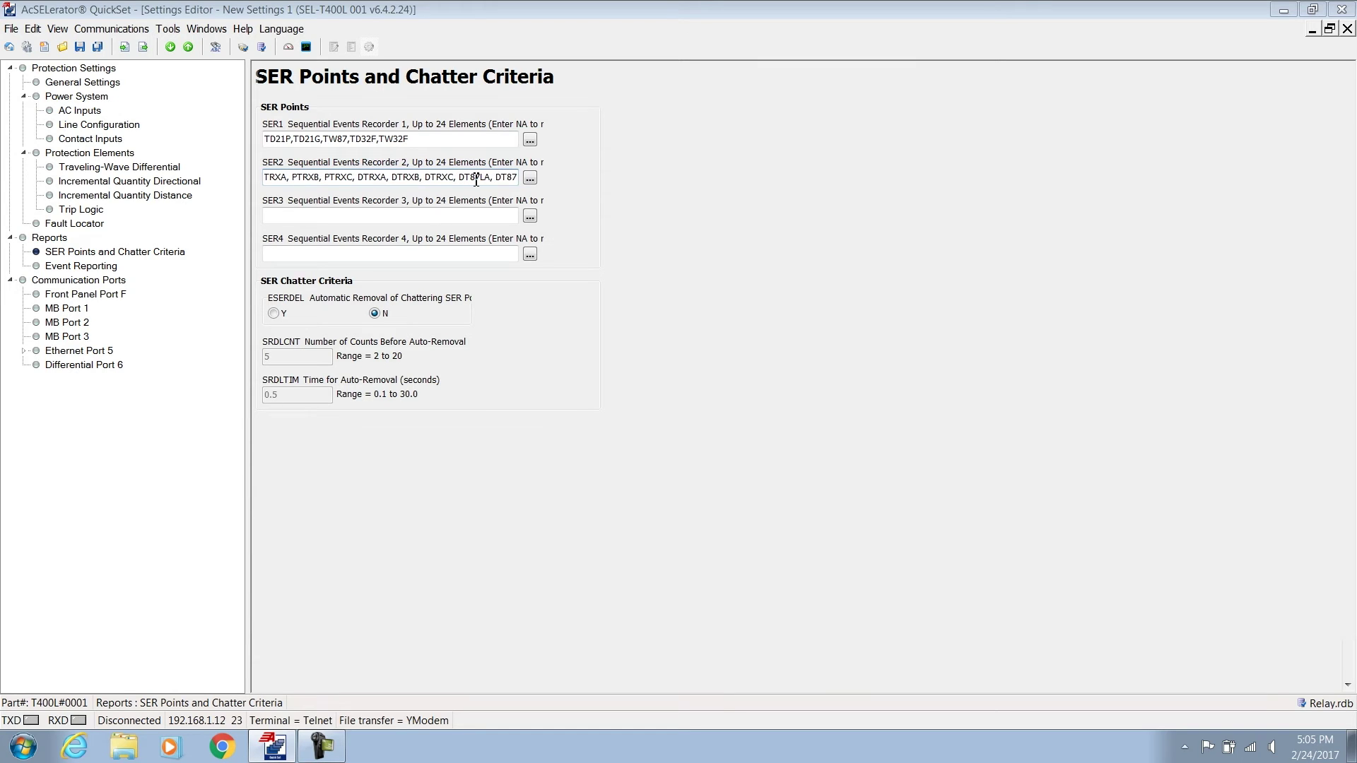
type("LB, DT87")
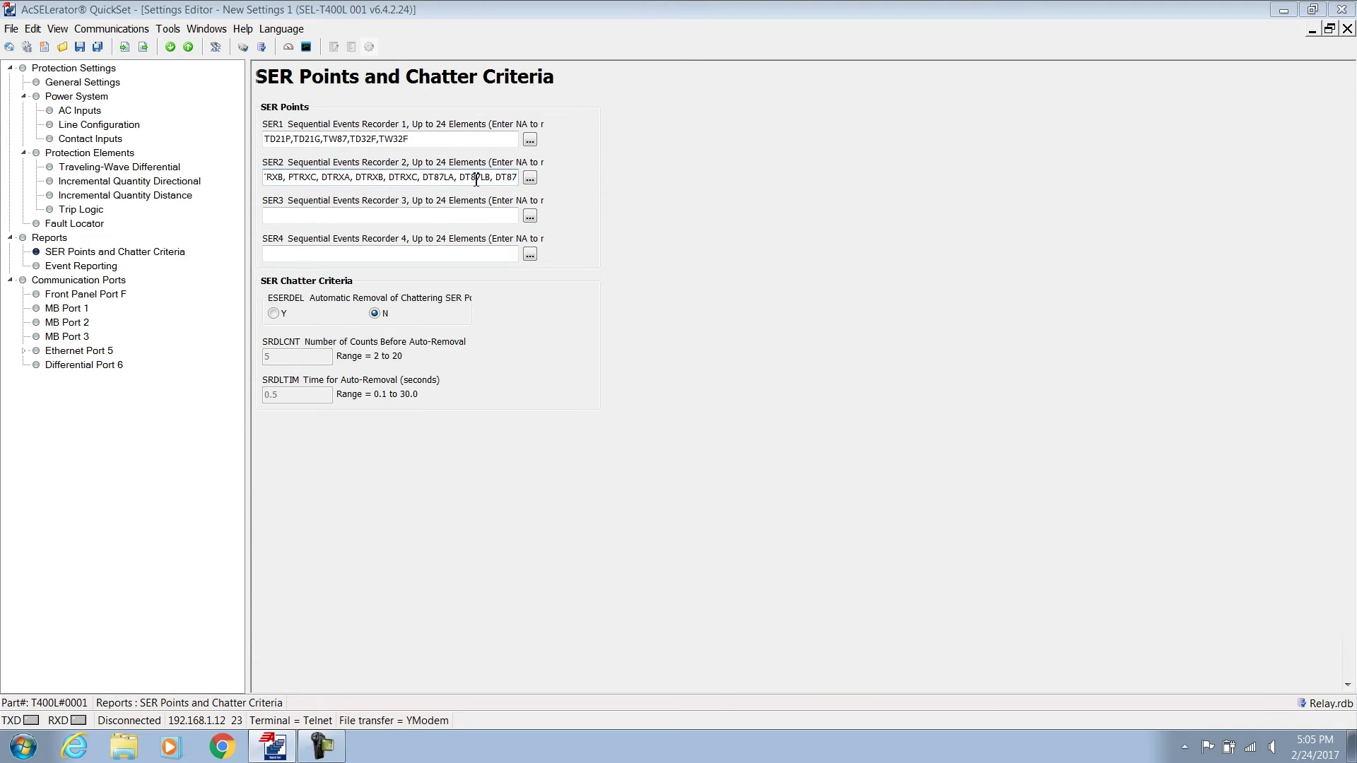
type("LC")
left_click(433, 215)
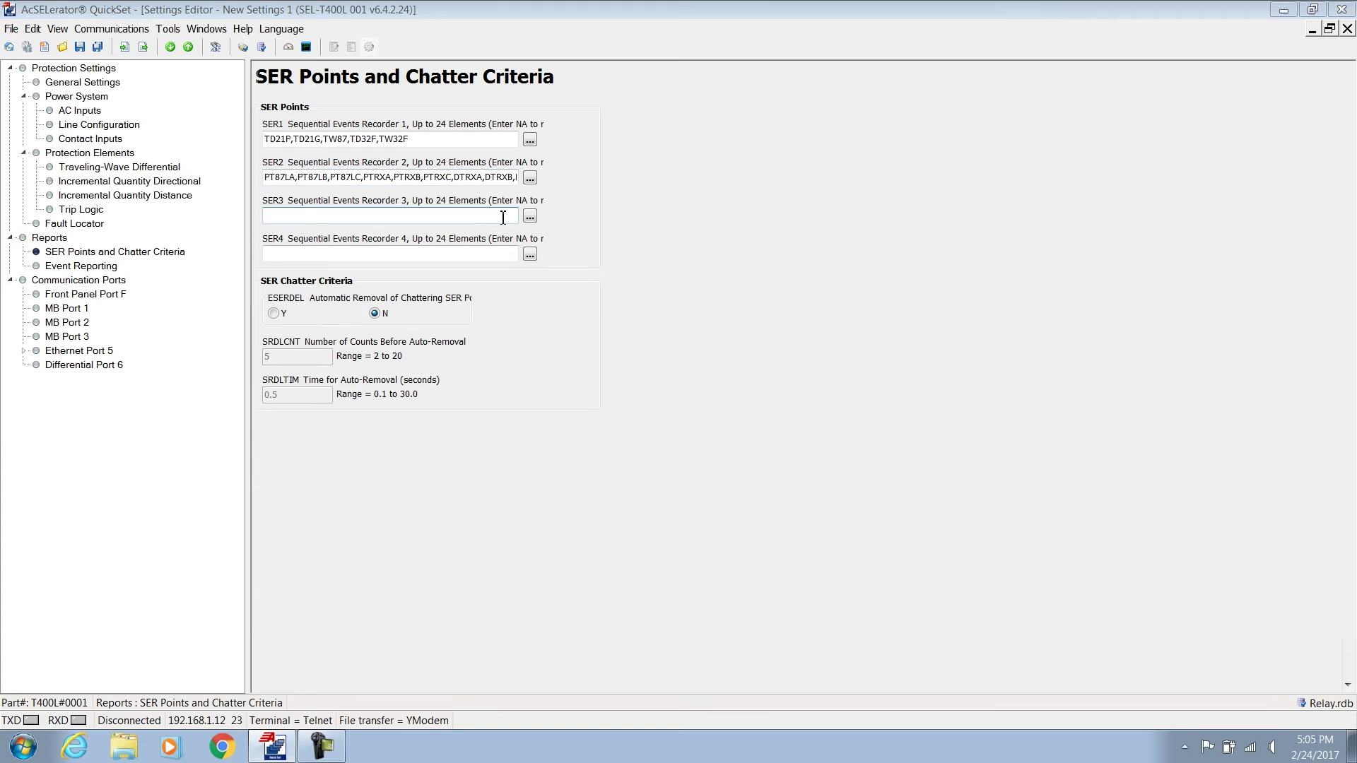
Fill SER3 with TRIP, KEYA–KEYC, DTTXA–DTTXC and SER4 with BLK.
type("TRIP, KEYA, KEYB, KEYC, DTTXA, DTTXB, D")
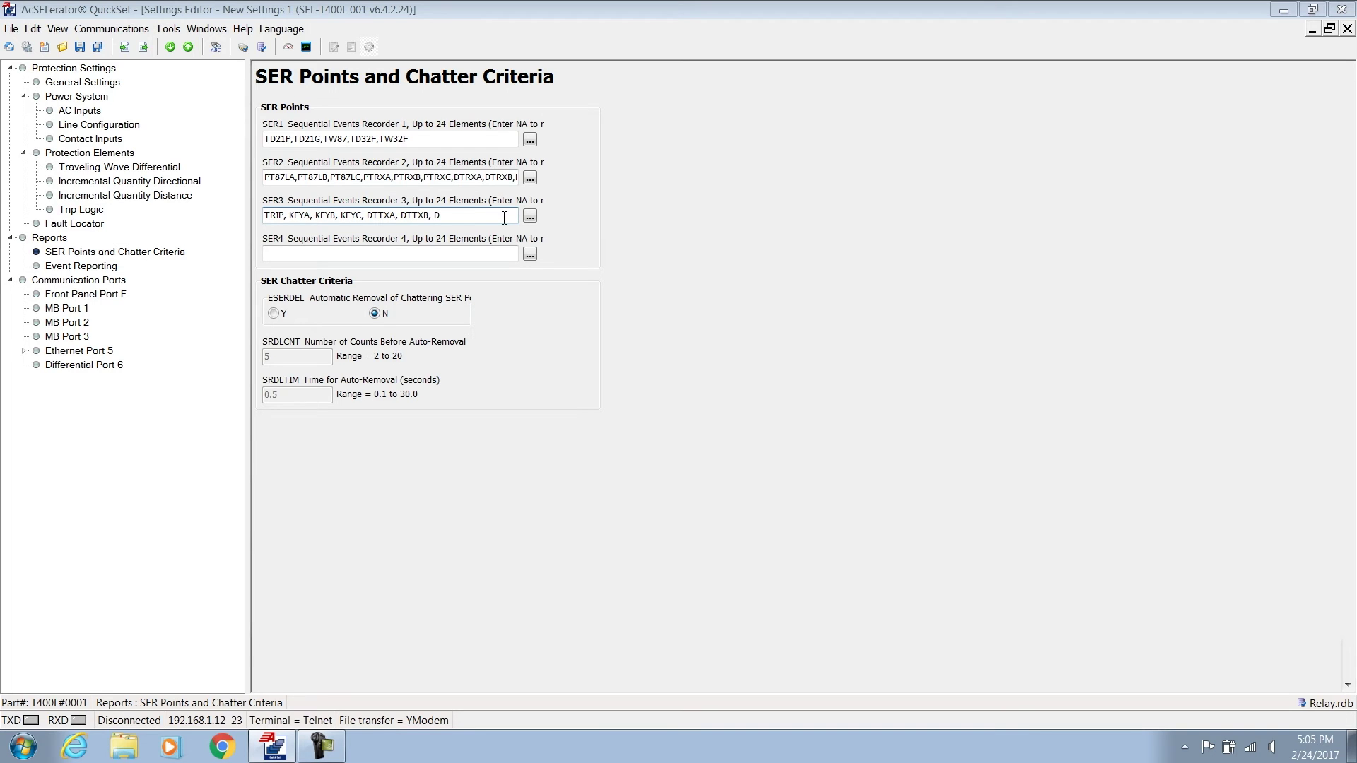
type("TTXC")
left_click(491, 254)
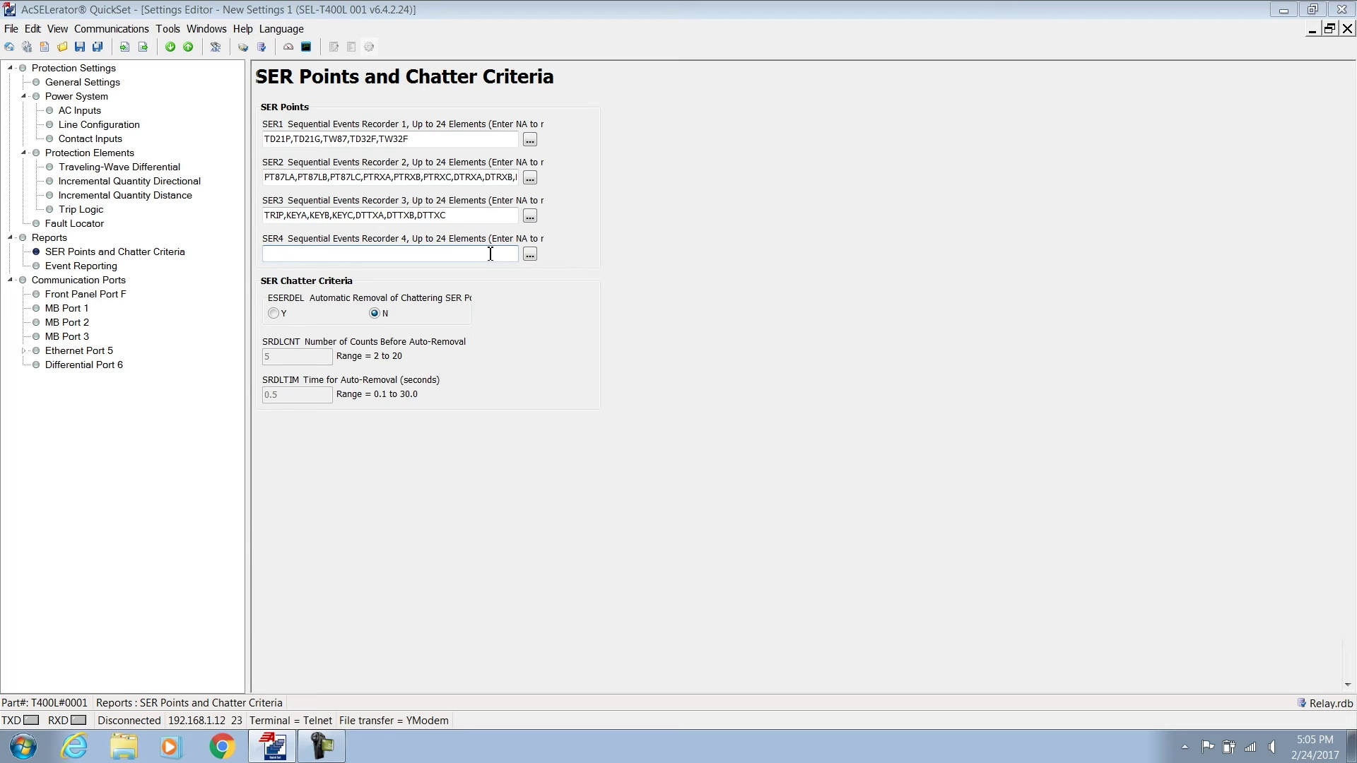
type("BLK")
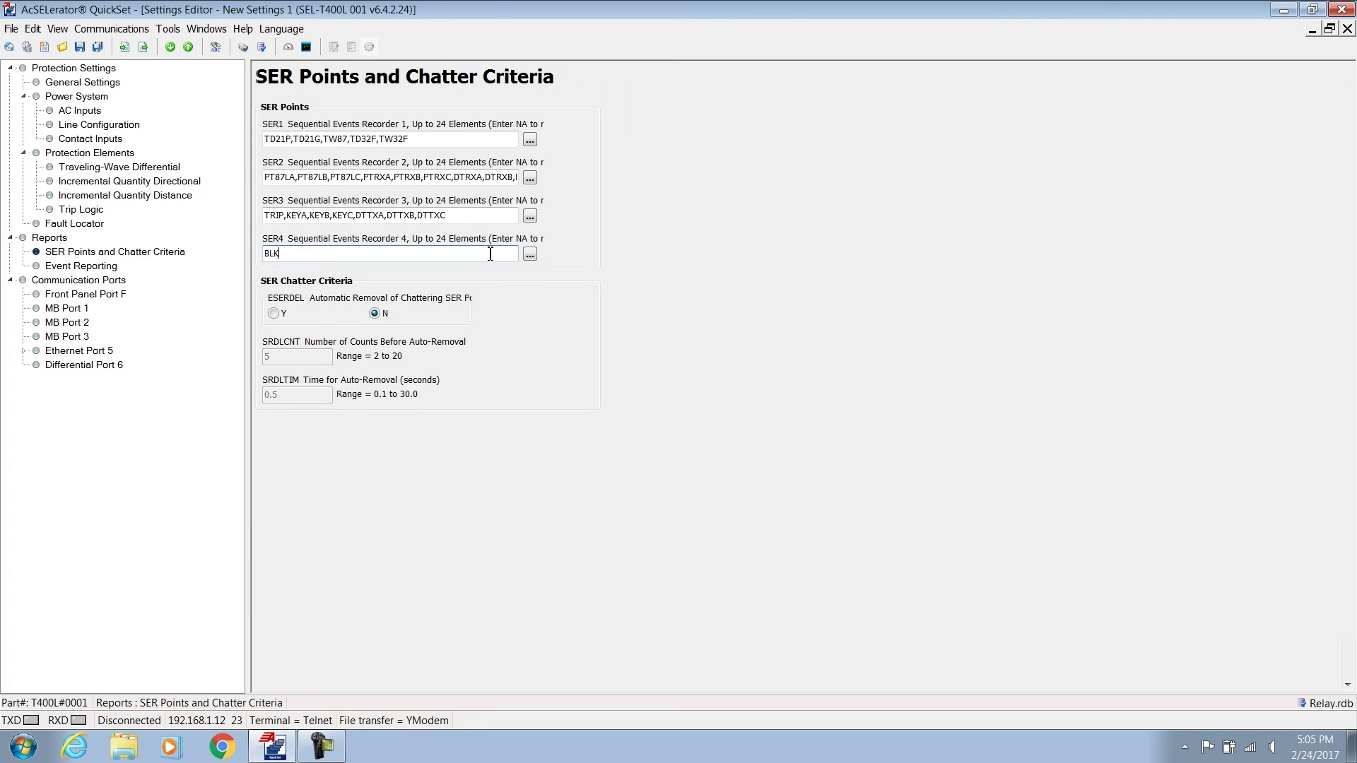
left_click(99, 267)
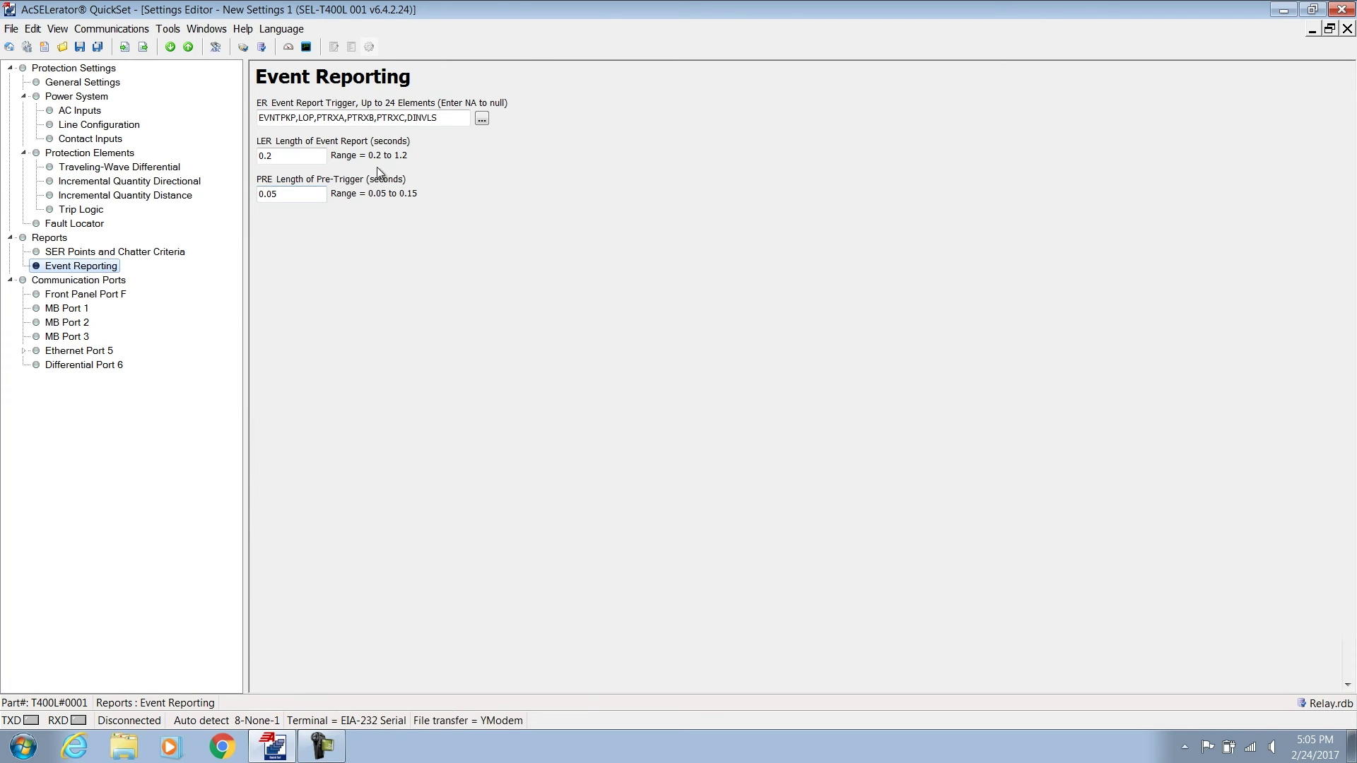
Replace the ER trigger with TRIP, KEYA, KEYB, KEYC, PTRXA–PTRXC and PT87LA–PT87LC.
left_click(453, 117)
key("Delete")
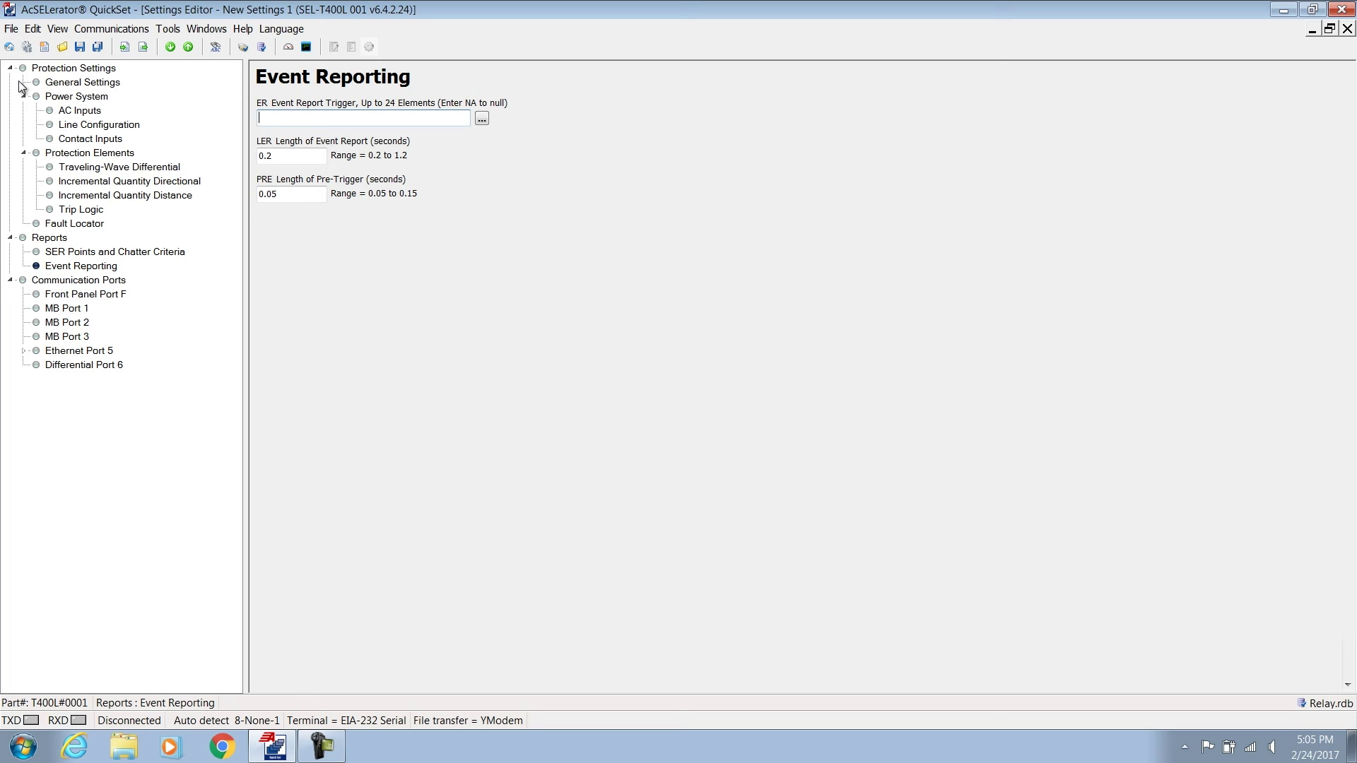
type("TRIP, KEYA, KEYB, KEYC, PTRXA, PTRXB, PTRXC, PT")
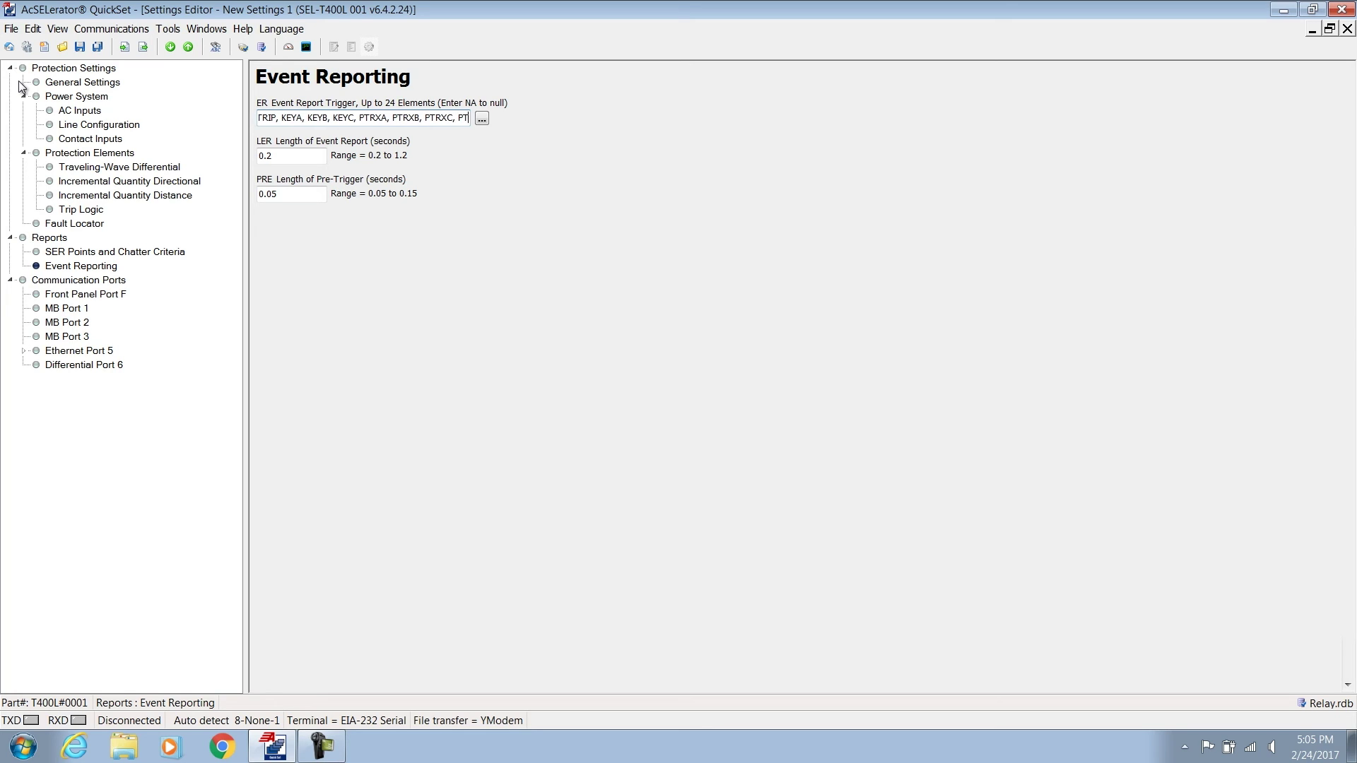
key("Right")
key("Right")
key("Right")
key("Right")
key("Right")
key("Right")
key("Right")
key("Right")
key("Right")
key("Right")
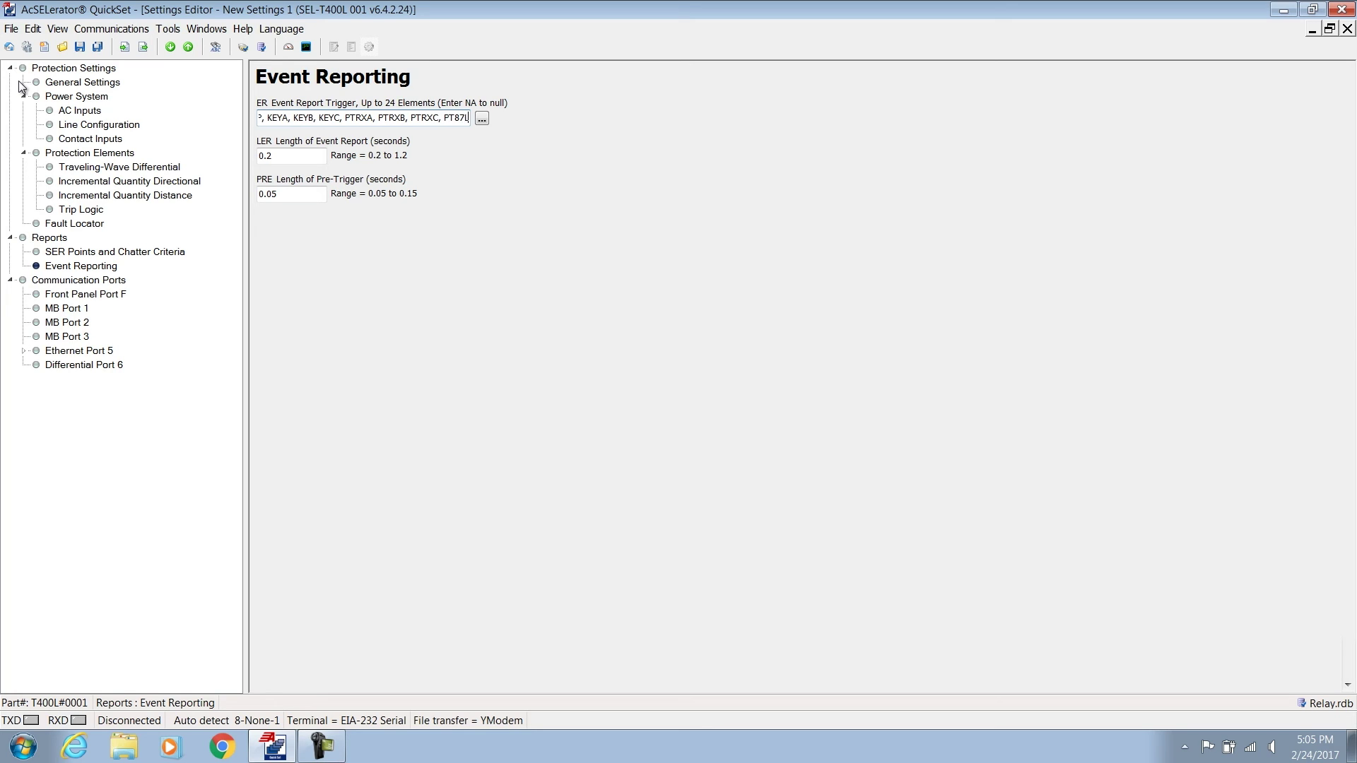
key("Right")
key("Right")
key("Right")
key("Right")
key("Right")
key("Right")
key("Right")
key("Right")
key("Right")
key("Right")
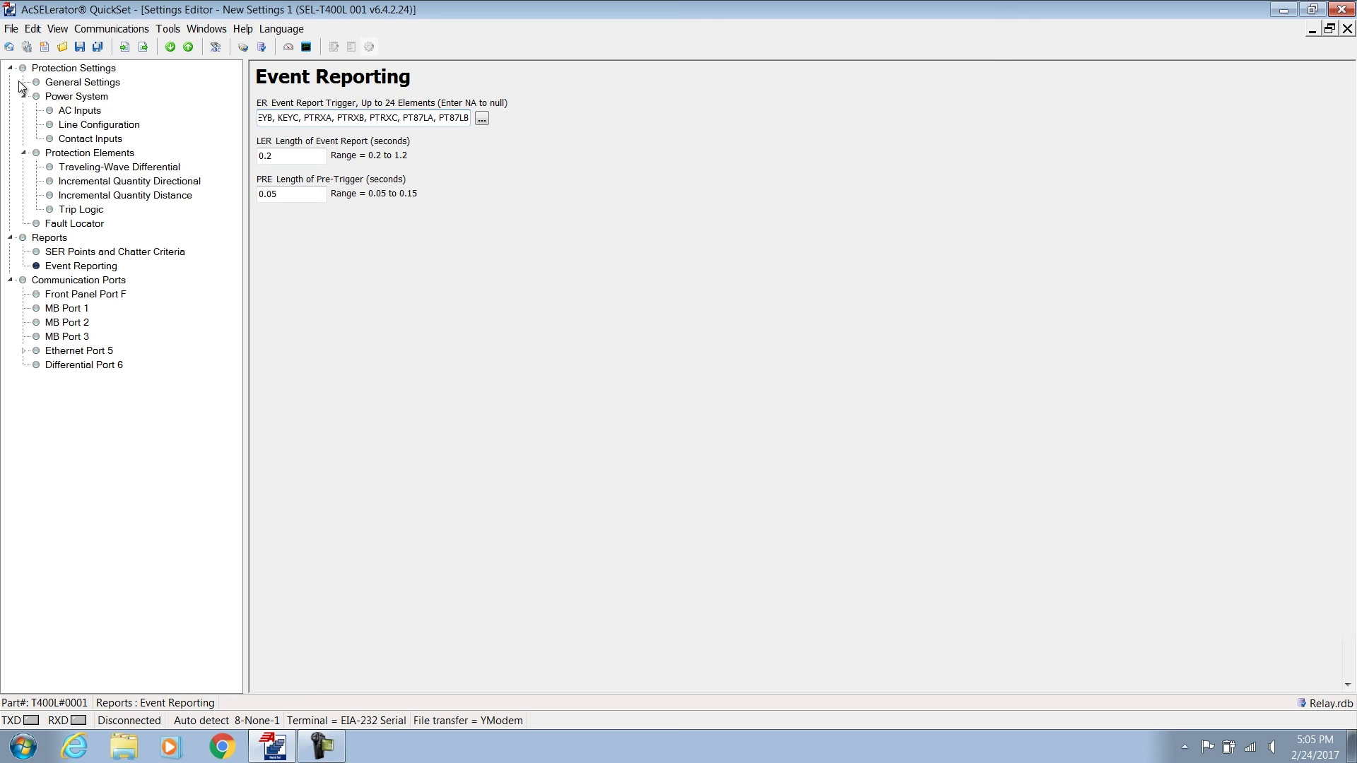
key("Right")
key("Right")
key("Right")
Change the event report length from 0.2 to 0.3 seconds, leaving pre-trigger at 0.05 seconds.
left_click(318, 161)
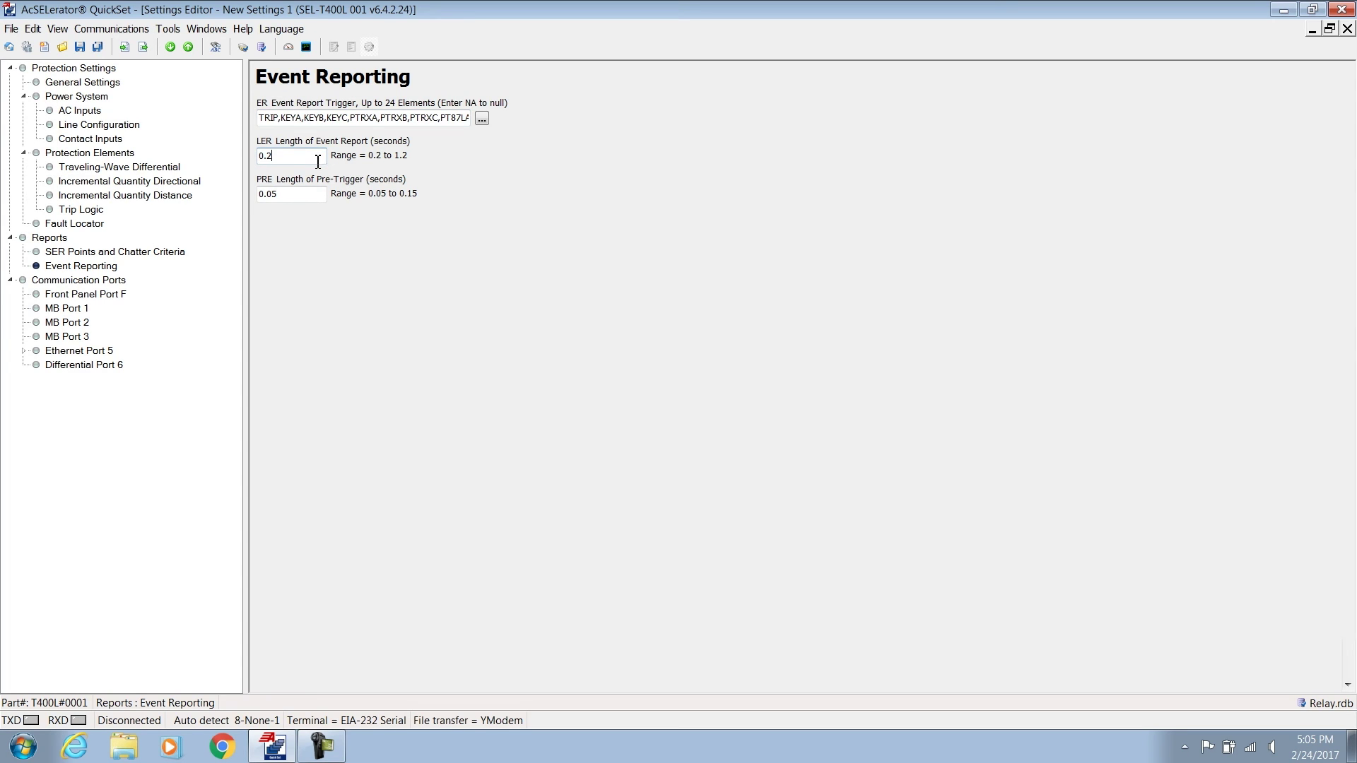
double_click(275, 161)
left_click(303, 161)
left_click(308, 198)
left_click_drag(308, 197, 254, 199)
left_click(296, 197)
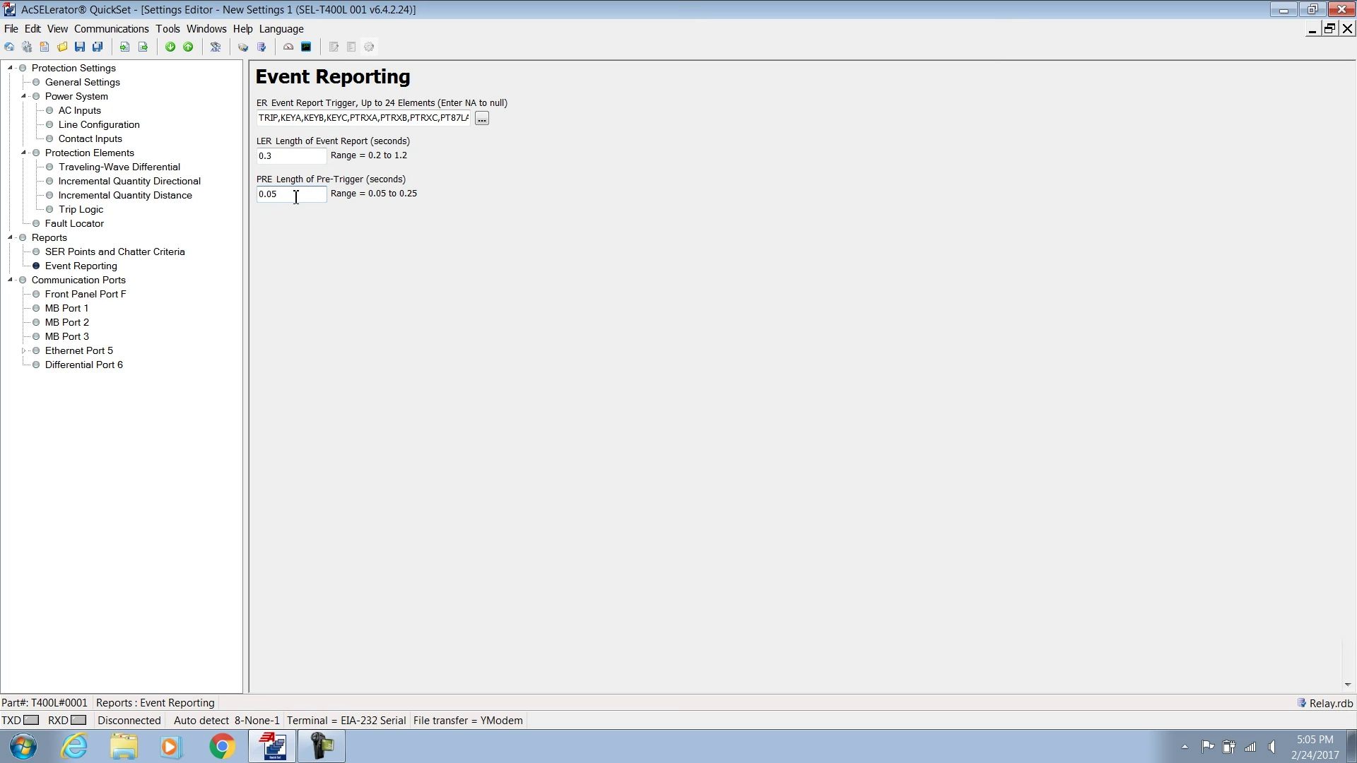